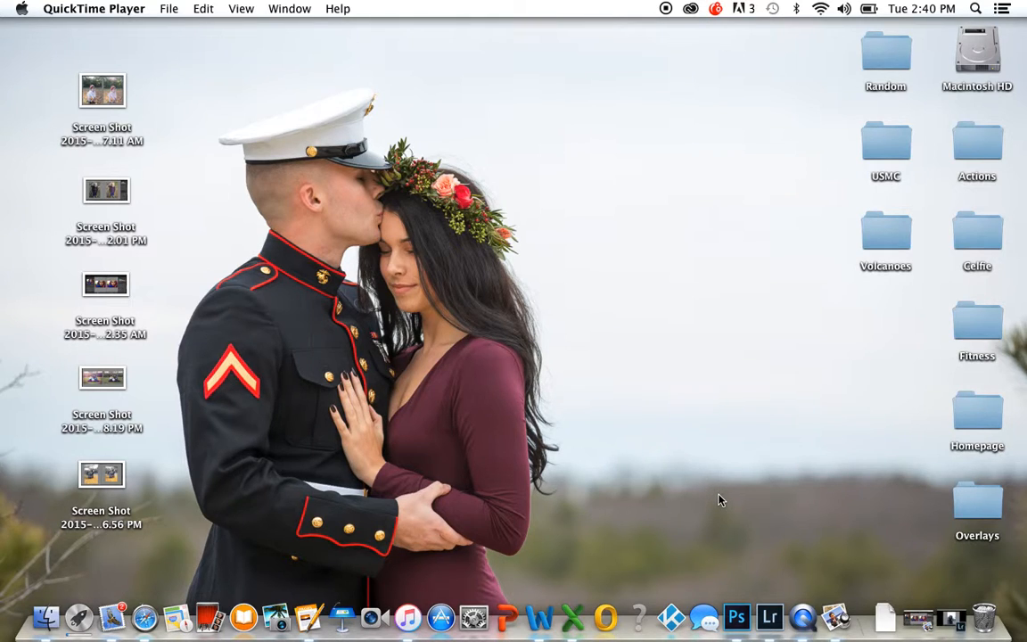
Step: Switch to Lightroom and raise the couple portrait's exposure to +0.18
click(772, 619)
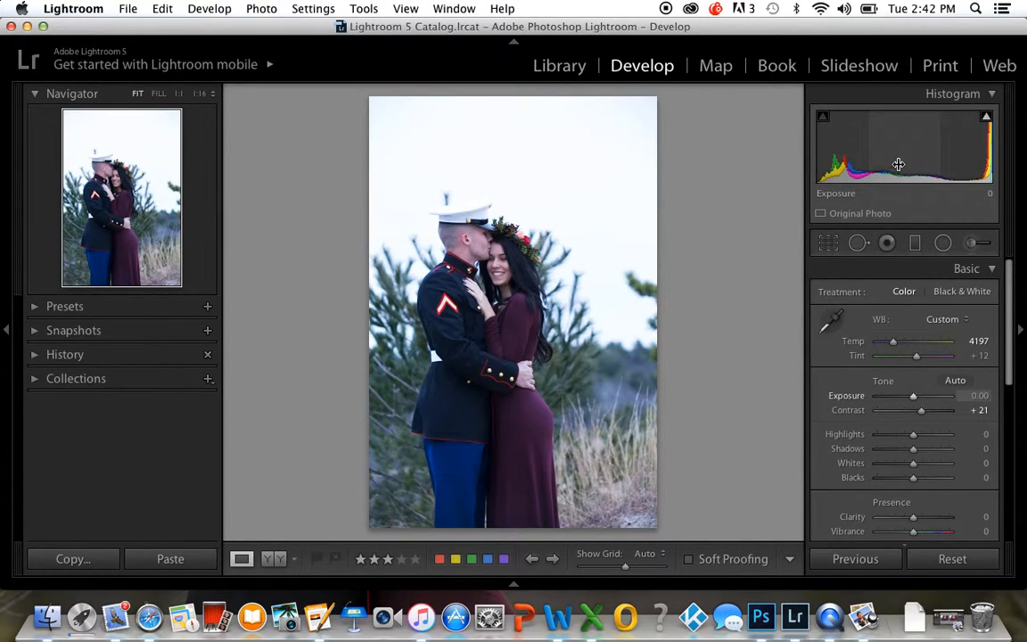
mouse_move(898, 164)
mouse_down()
mouse_move(927, 164)
mouse_move(906, 164)
mouse_up()
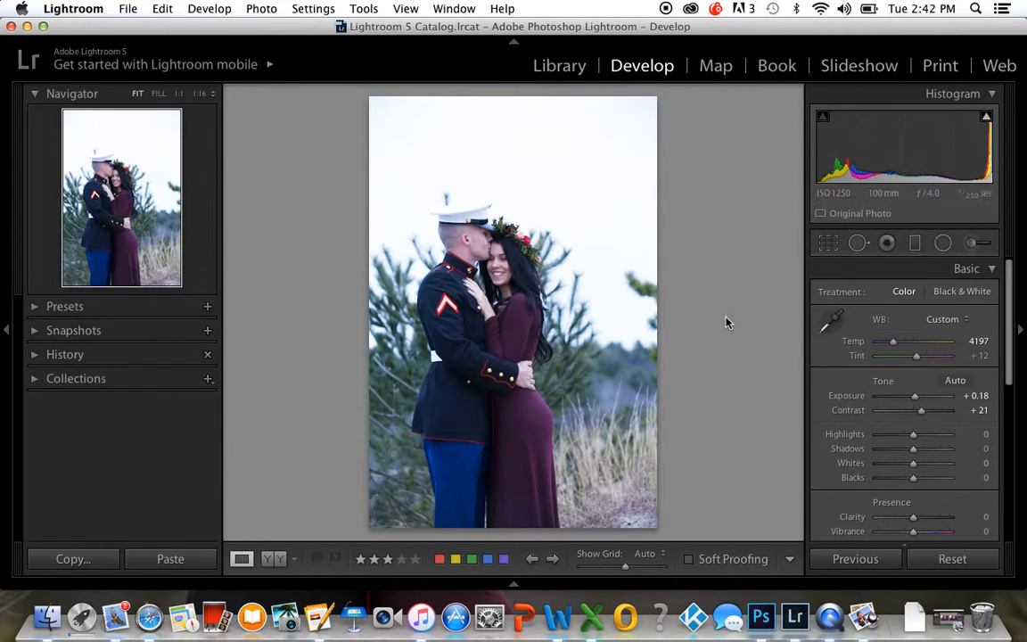
Step: Warm the photo's colour temperature, then correct the white balance by sampling the man's white cap as the target neutral
drag(893, 342, 902, 346)
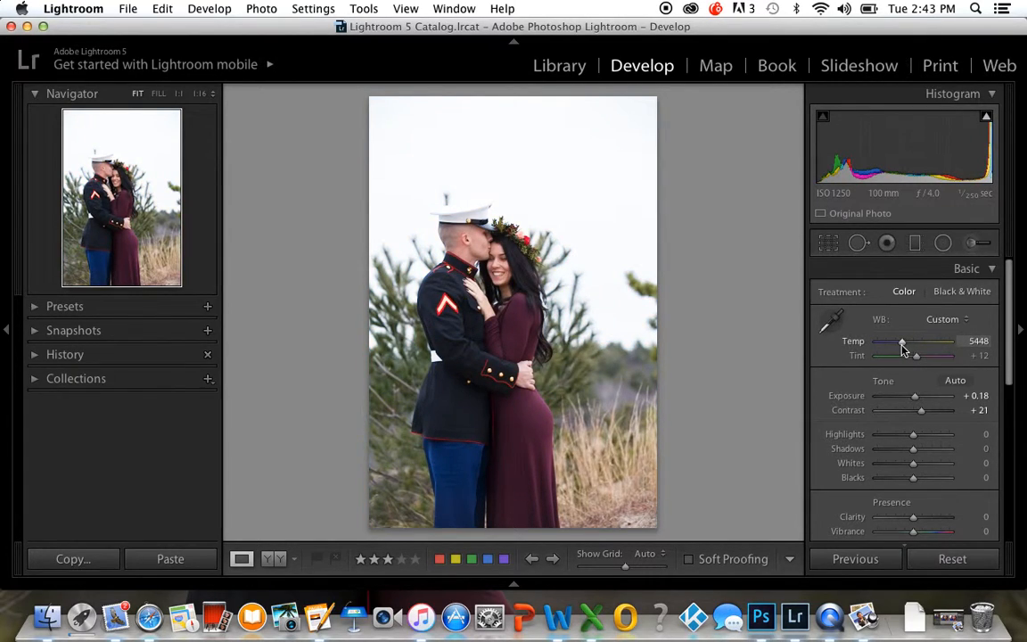
mouse_move(901, 344)
mouse_down()
mouse_move(914, 353)
mouse_move(901, 356)
mouse_up()
click(833, 323)
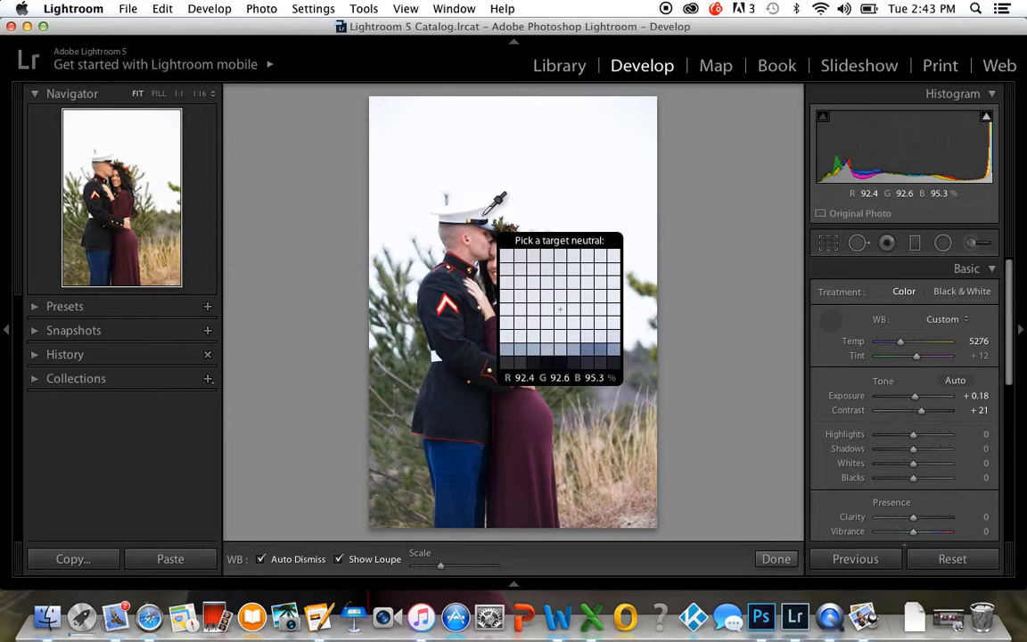
click(482, 214)
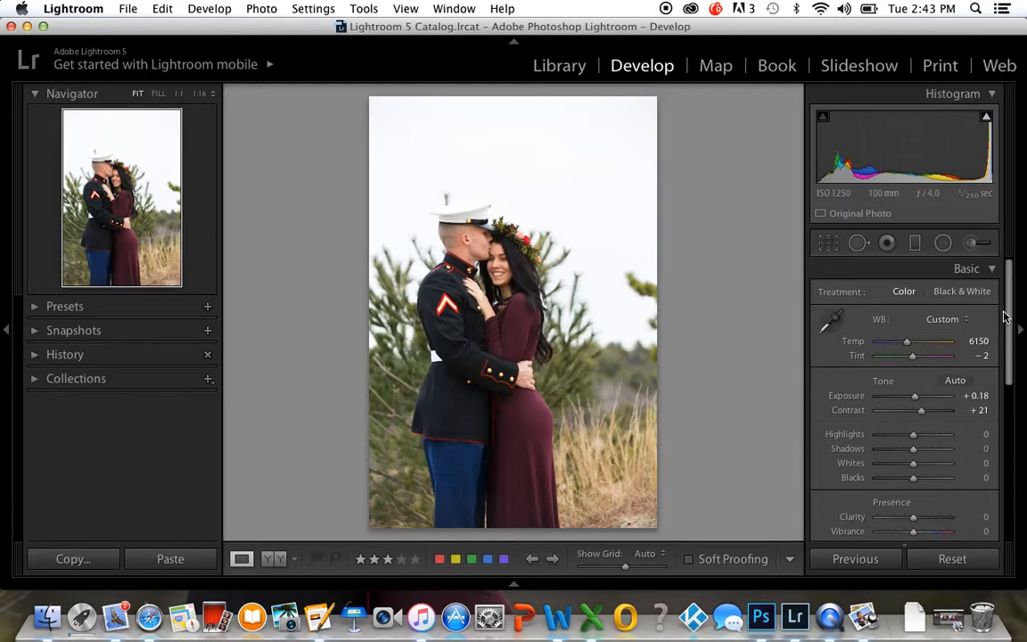
Step: Set the photo's exposure to +0.15 and reduce its contrast to +3
scroll(1012, 319, down, 1)
drag(1012, 319, 1011, 351)
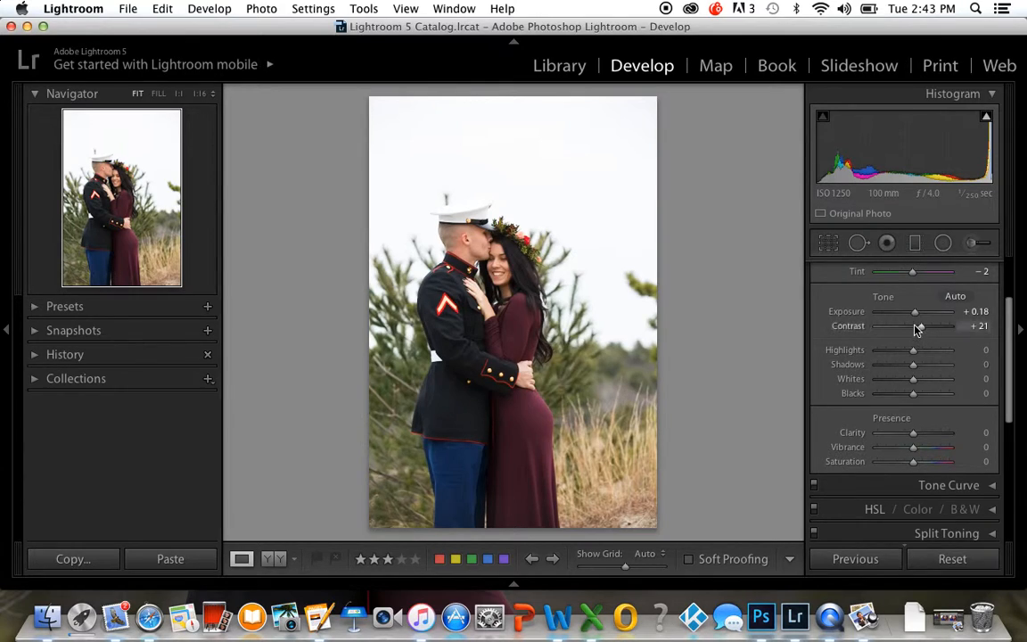
drag(915, 319, 916, 319)
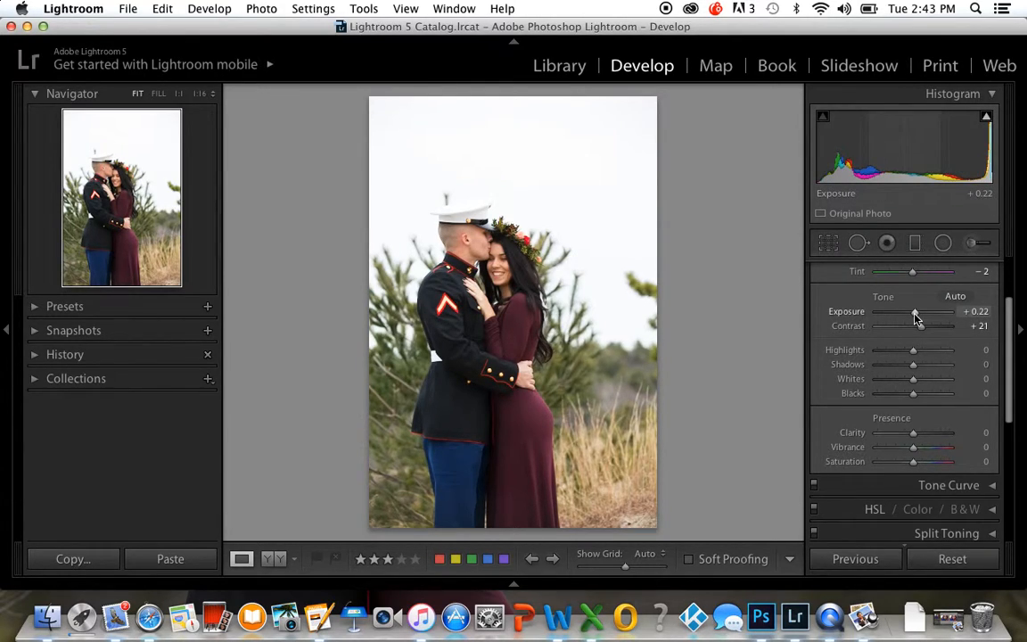
drag(915, 318, 917, 319)
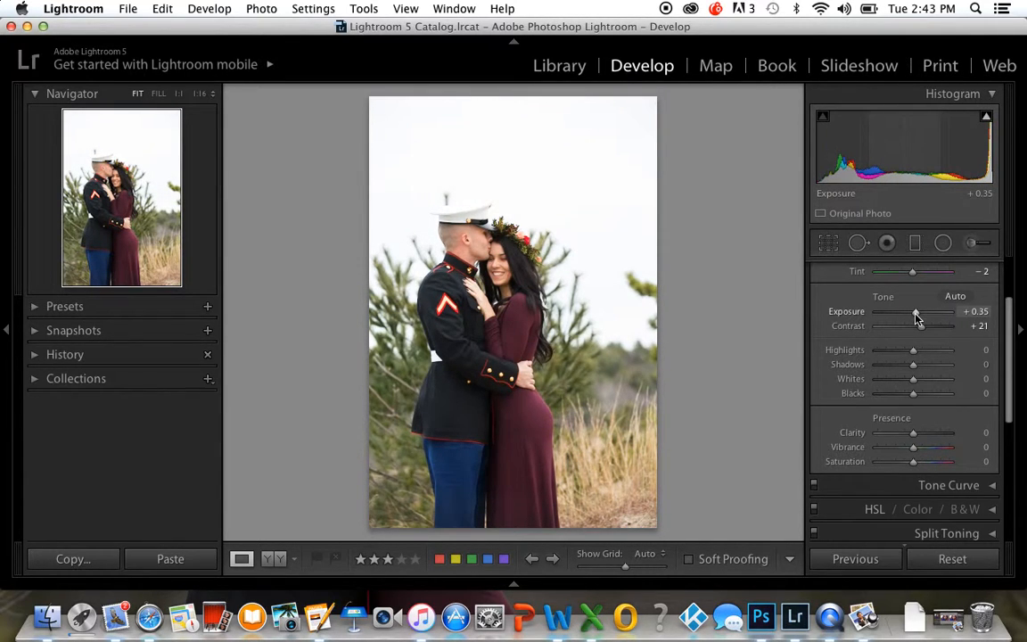
drag(915, 318, 913, 318)
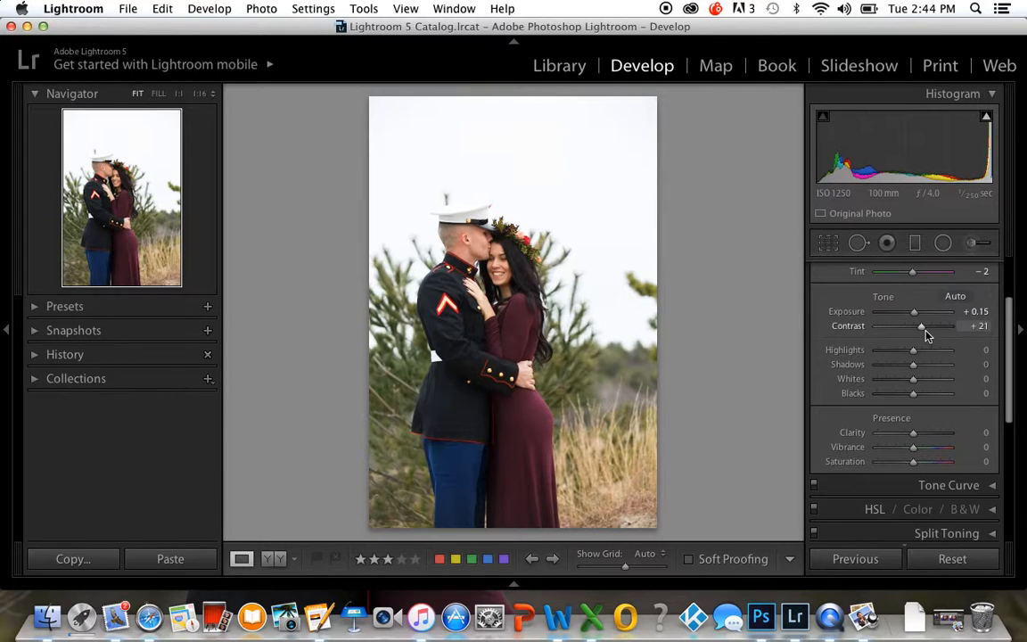
mouse_move(922, 331)
mouse_down()
mouse_move(932, 333)
mouse_move(901, 329)
mouse_move(925, 334)
mouse_move(916, 337)
mouse_up()
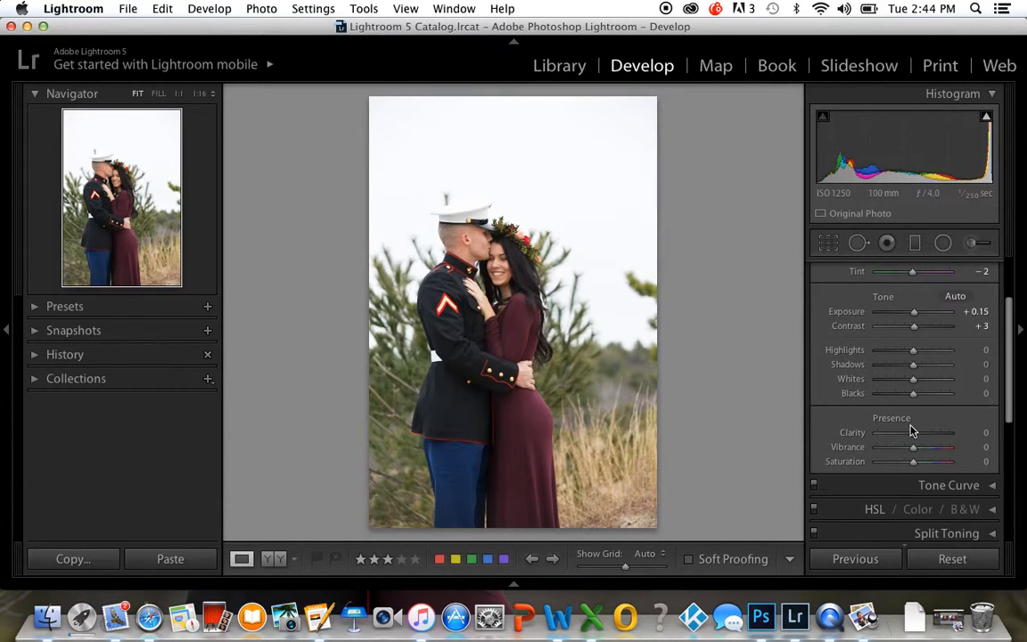
Step: Review the remaining tone and presence adjustments and the Crop & Straighten options without changing the photo
scroll(910, 429, down, 2)
scroll(910, 429, down, 1)
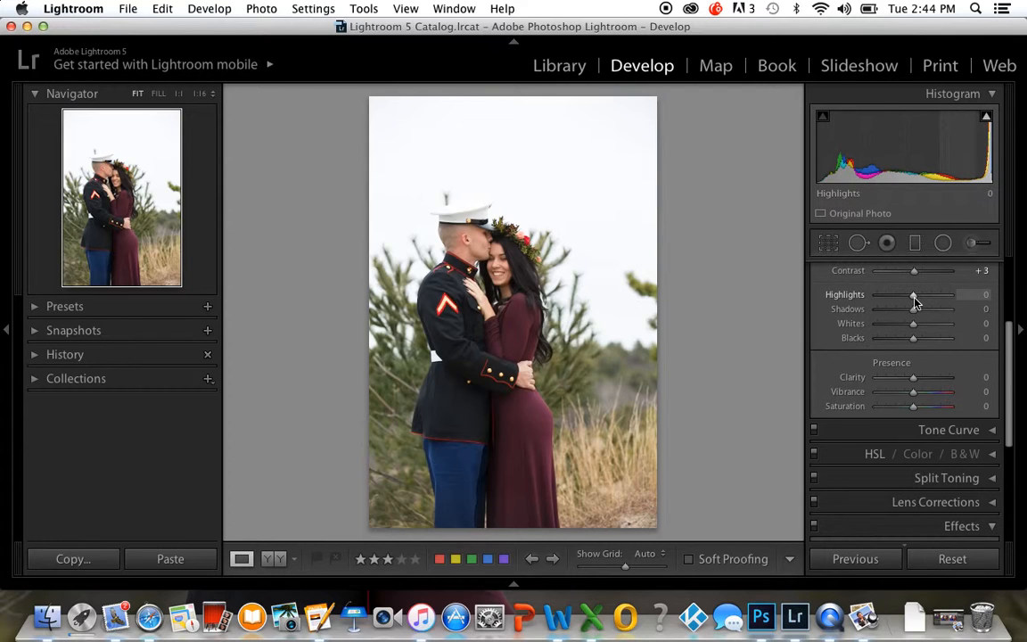
scroll(914, 301, down, 1)
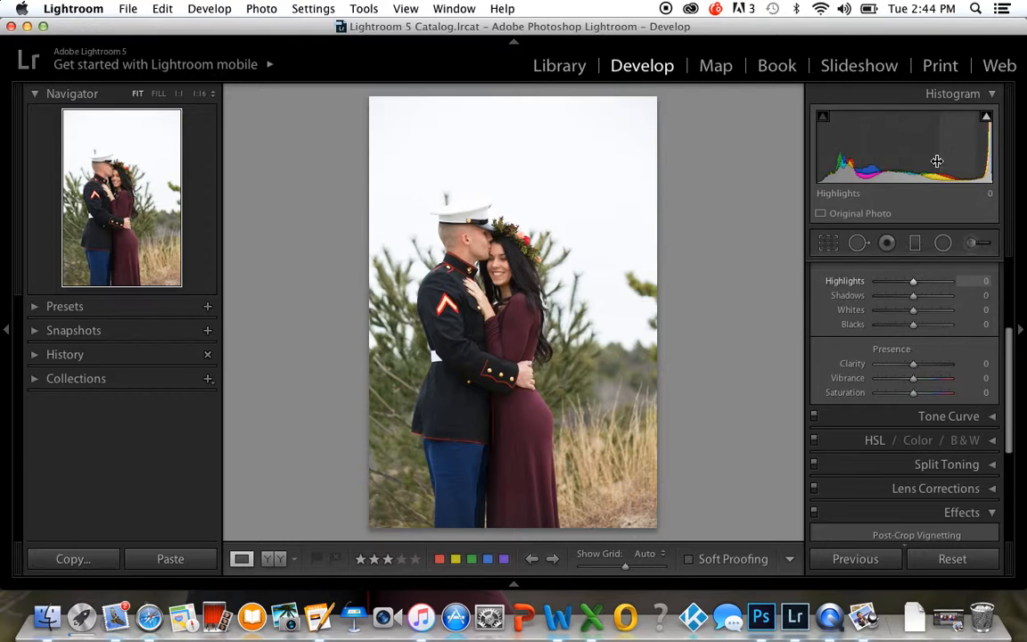
scroll(953, 437, down, 1)
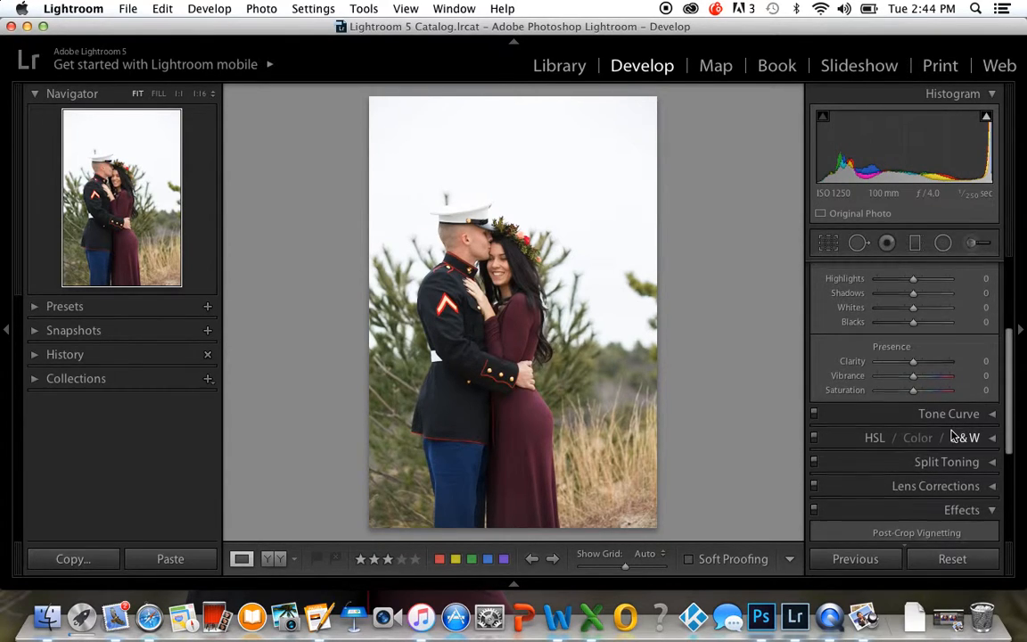
scroll(955, 433, down, 1)
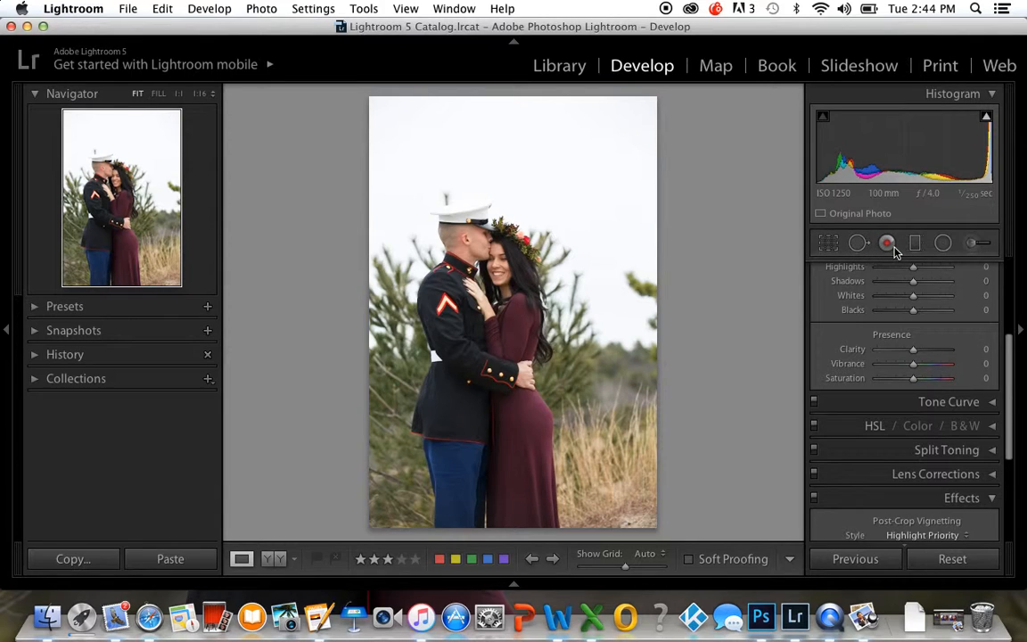
click(828, 243)
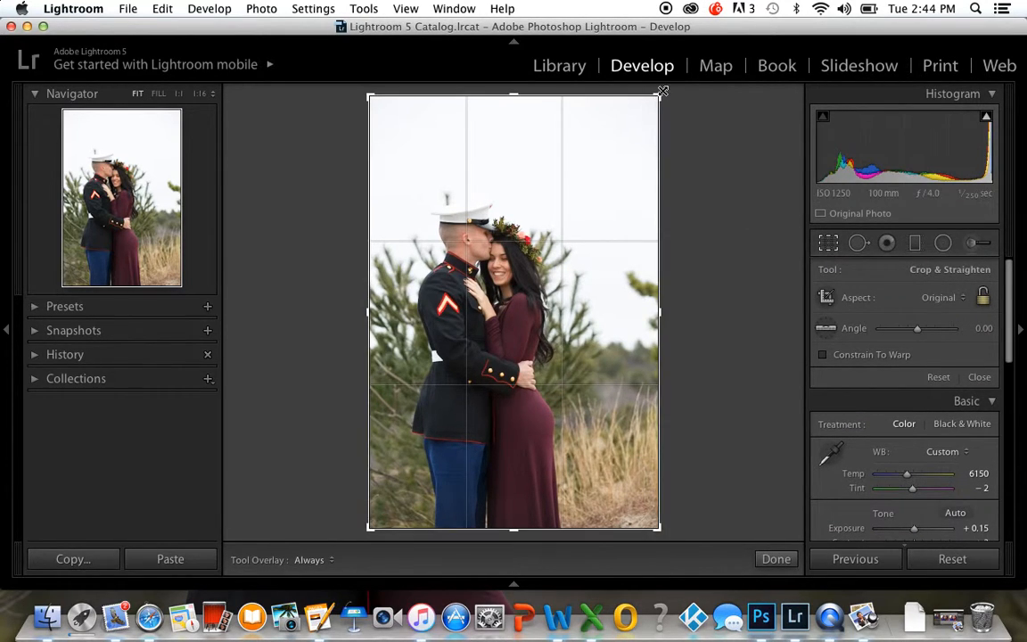
mouse_move(659, 94)
mouse_down()
mouse_move(617, 128)
mouse_move(571, 121)
mouse_move(623, 153)
mouse_move(660, 93)
mouse_up()
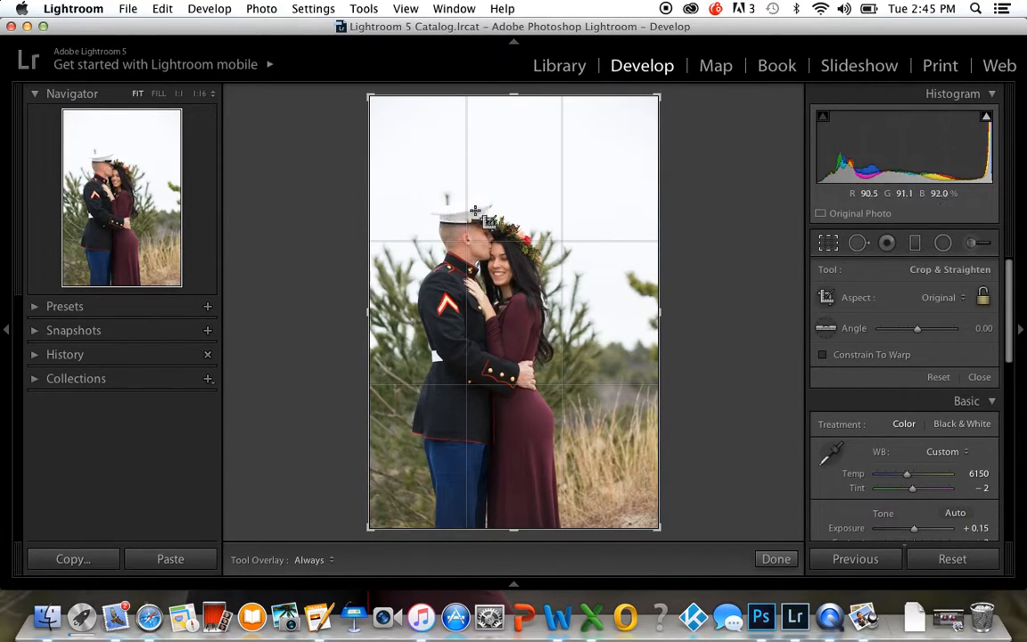
click(775, 560)
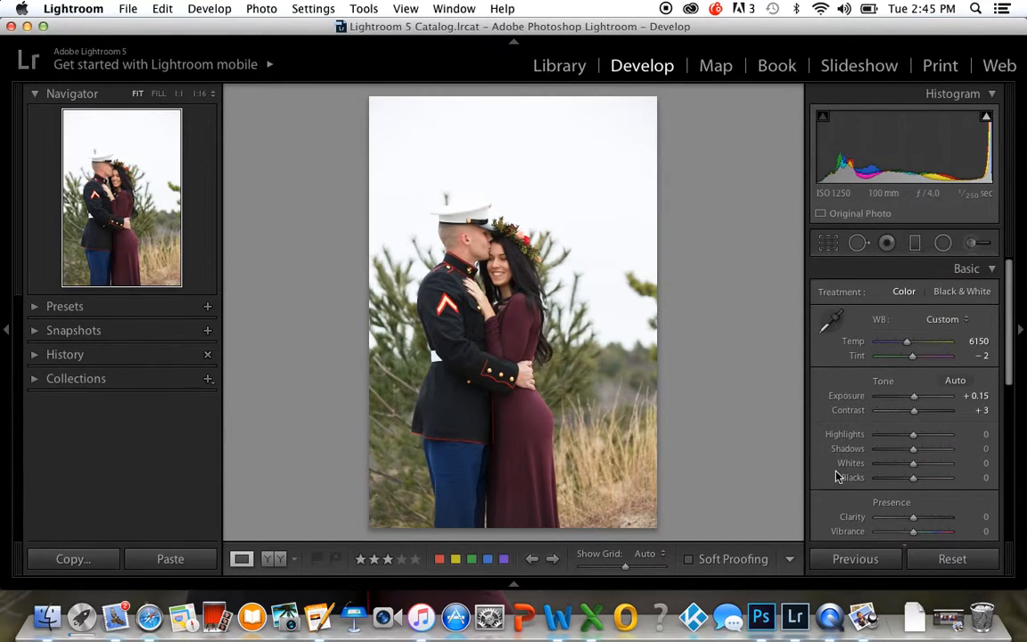
scroll(838, 477, down, 1)
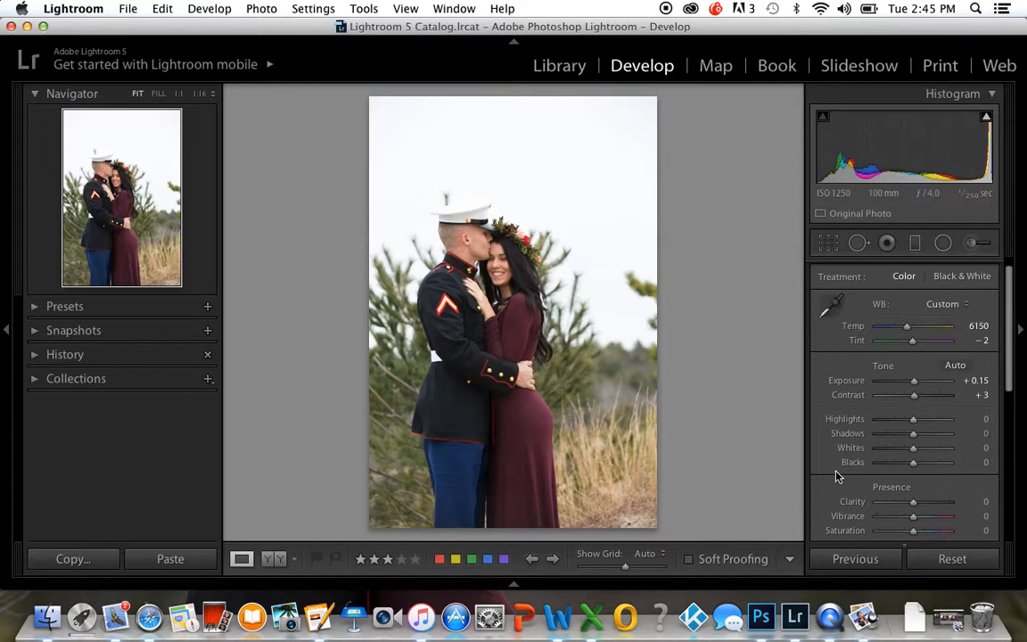
scroll(839, 477, up, 1)
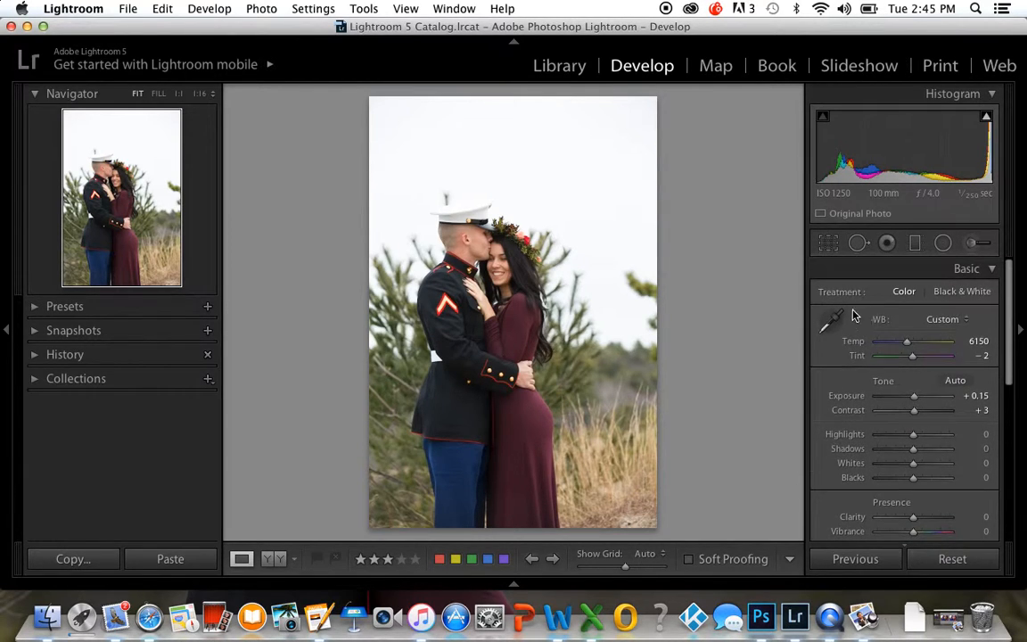
Step: Heal the blemish on the man's neck above the collar with a size 27 spot, sampling the skin just above it
click(501, 255)
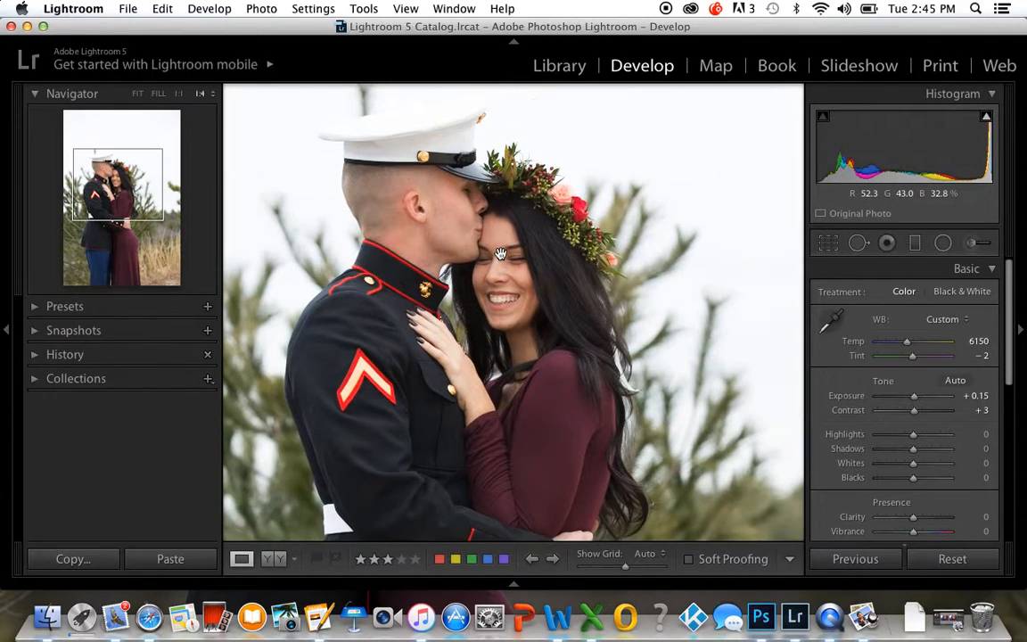
scroll(501, 255, down, 10)
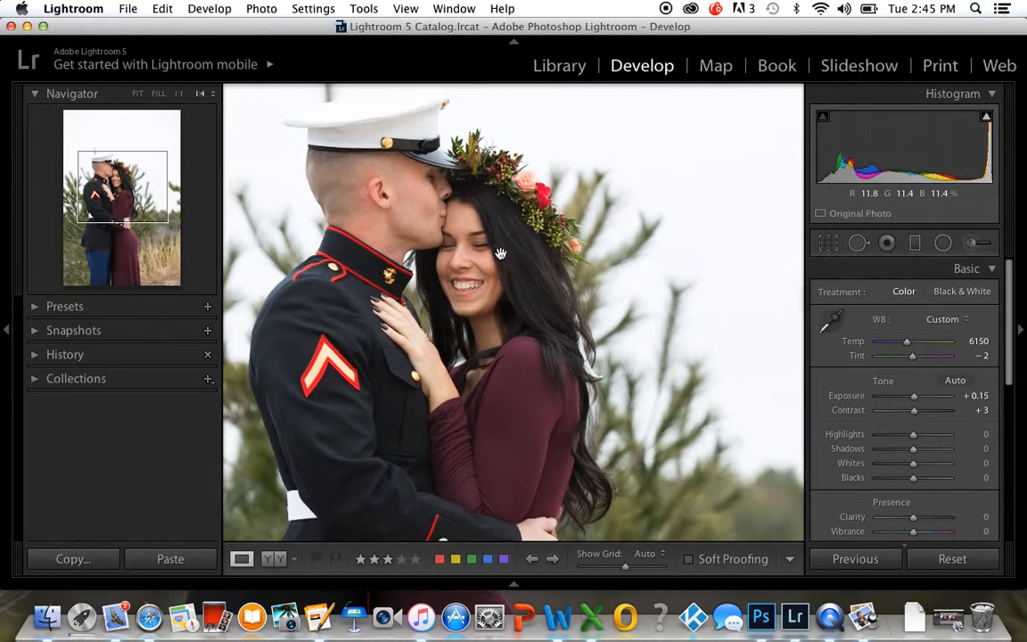
scroll(501, 255, up, 10)
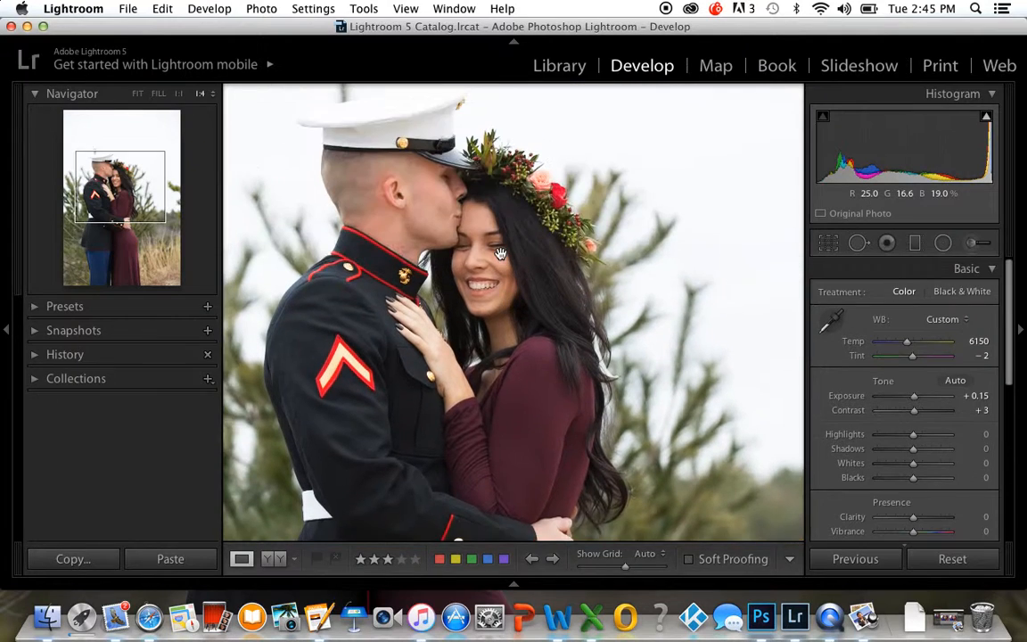
key(super+equal)
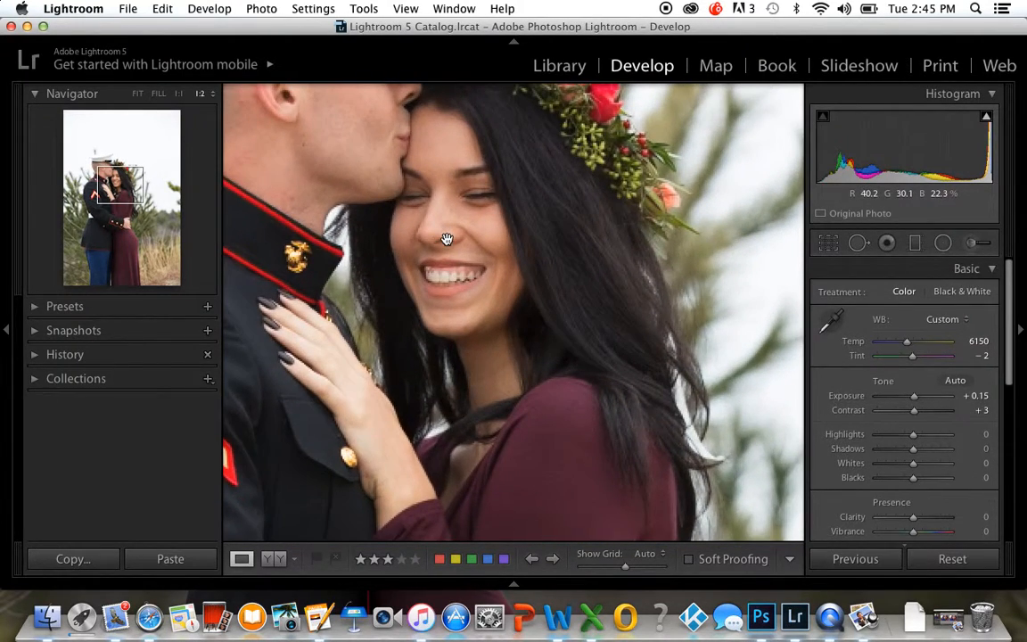
scroll(447, 238, up, 5)
scroll(446, 239, left, 5)
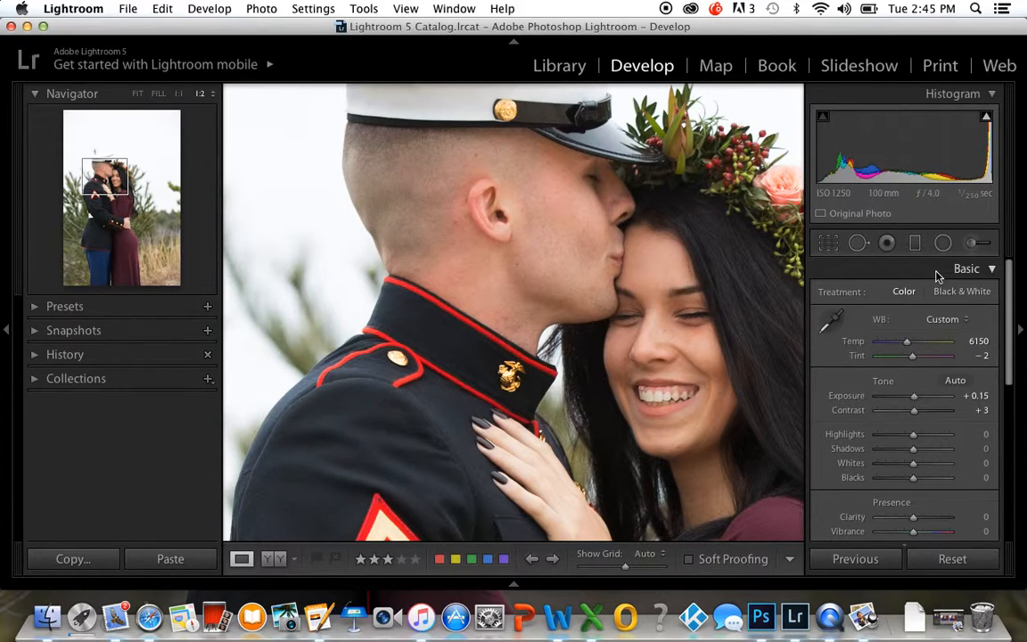
click(859, 244)
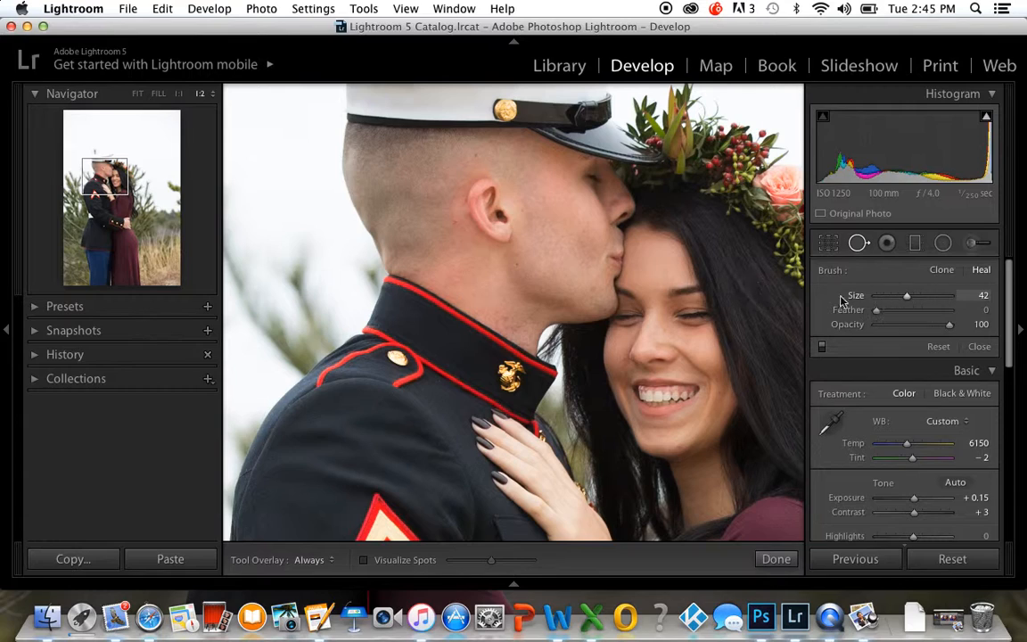
drag(907, 295, 898, 304)
click(506, 320)
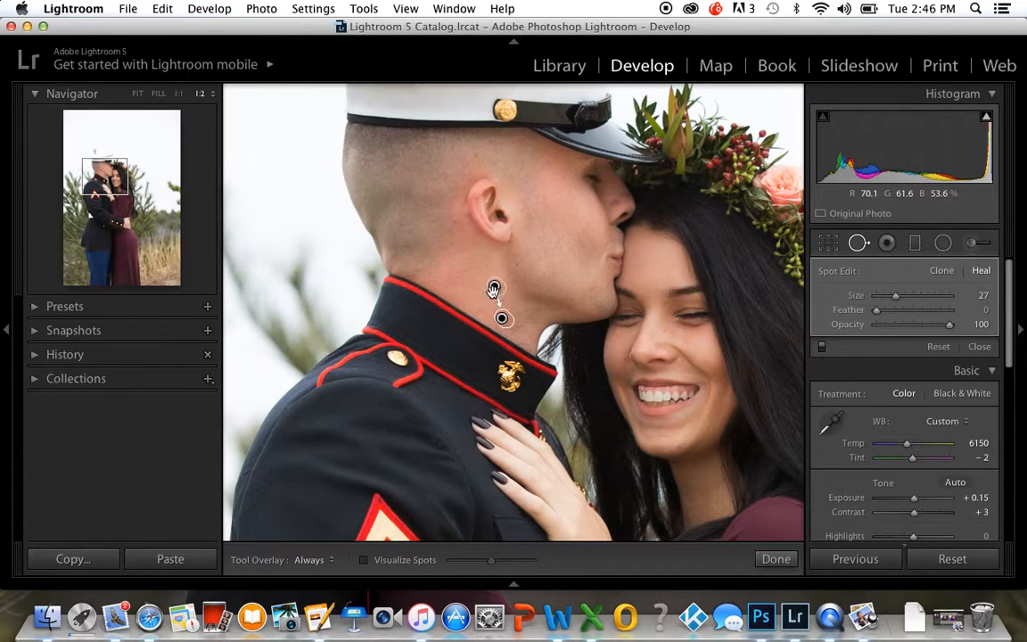
mouse_move(496, 287)
mouse_down()
mouse_move(472, 287)
mouse_move(493, 282)
mouse_up()
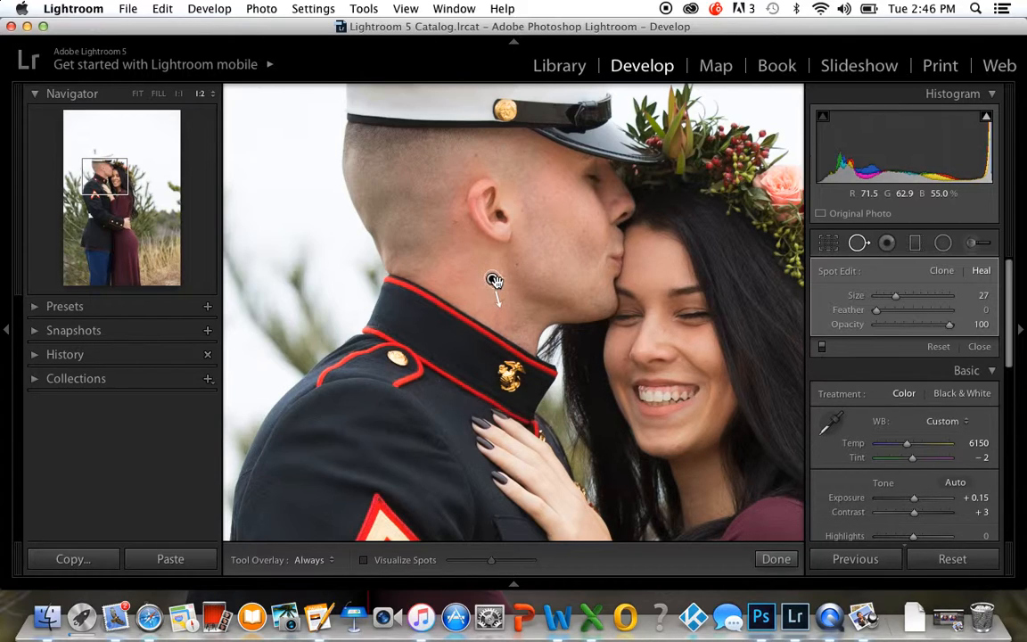
click(790, 565)
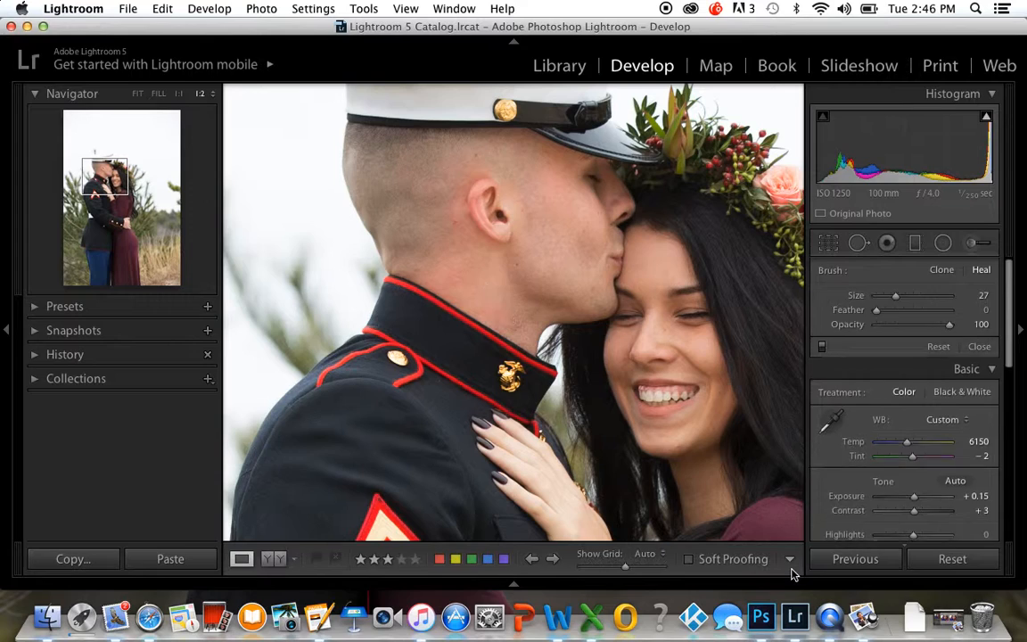
key(super+minus)
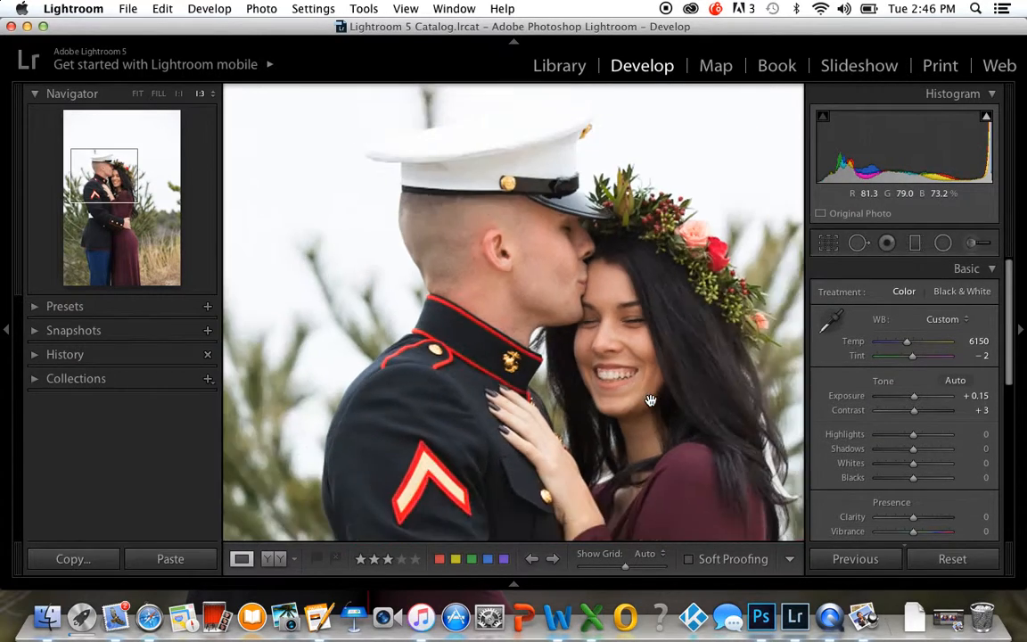
key(super+minus)
key(super+minus)
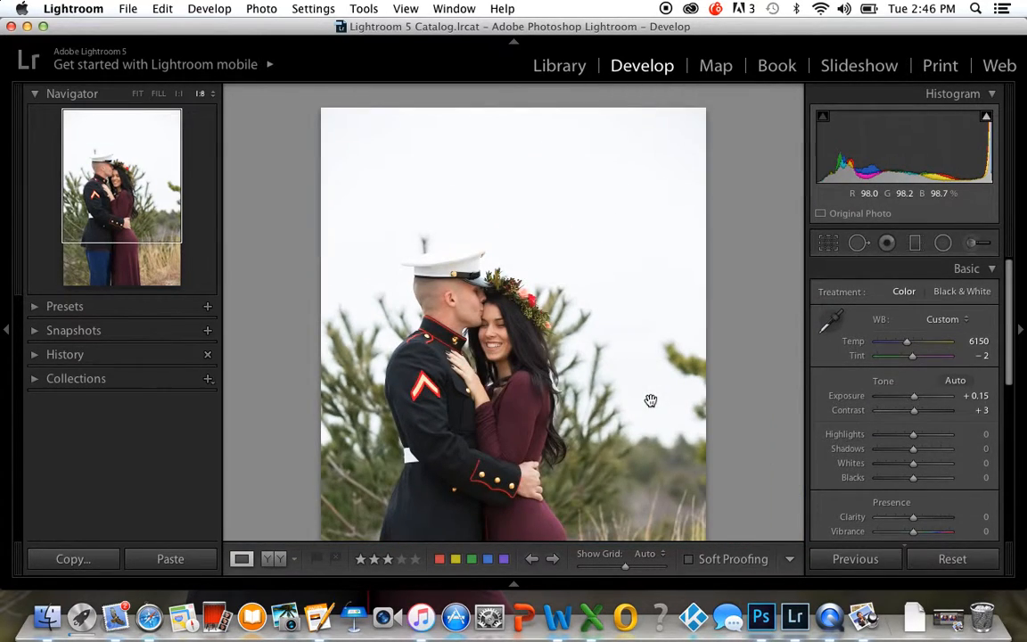
key(super+minus)
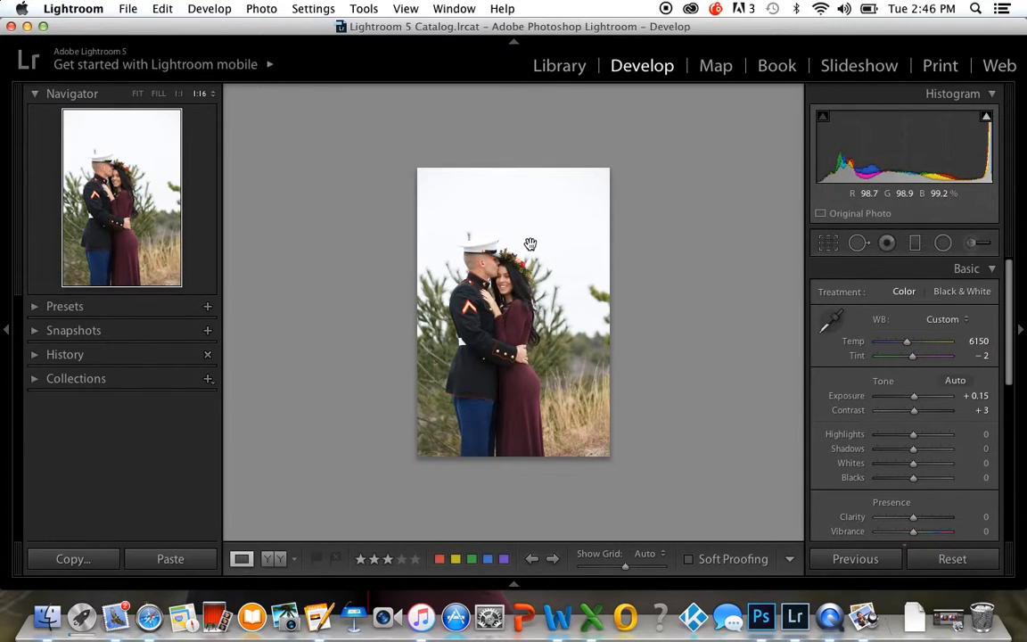
key(super+equal)
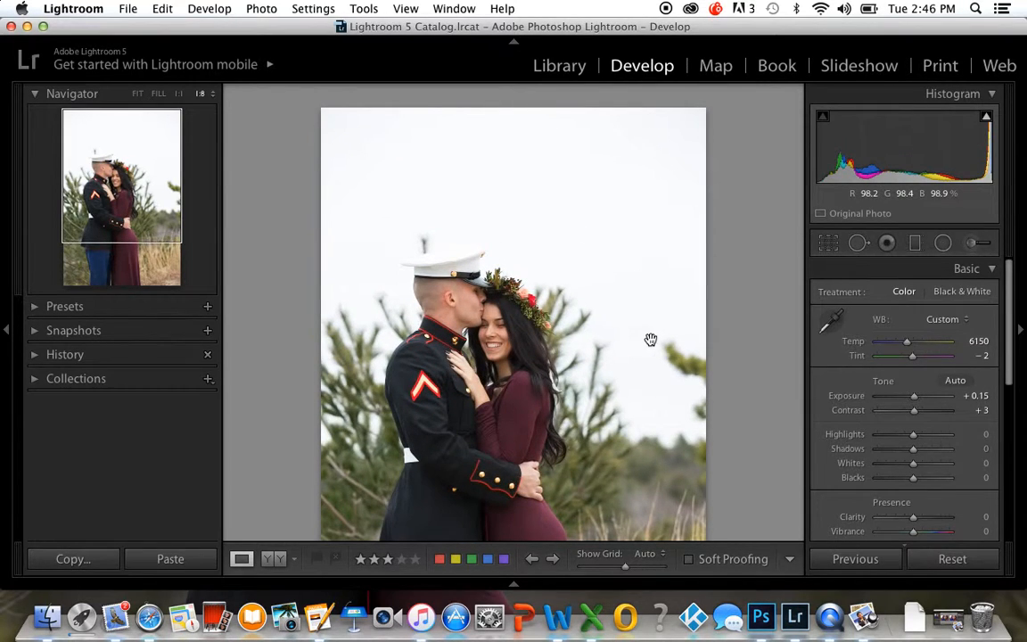
key(super+minus)
key(super+equal)
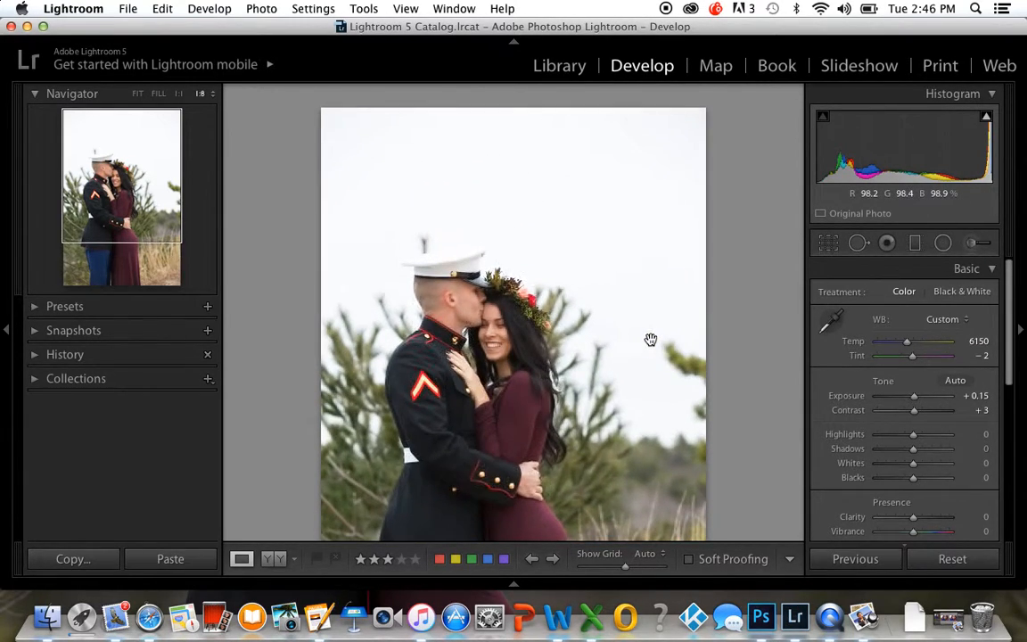